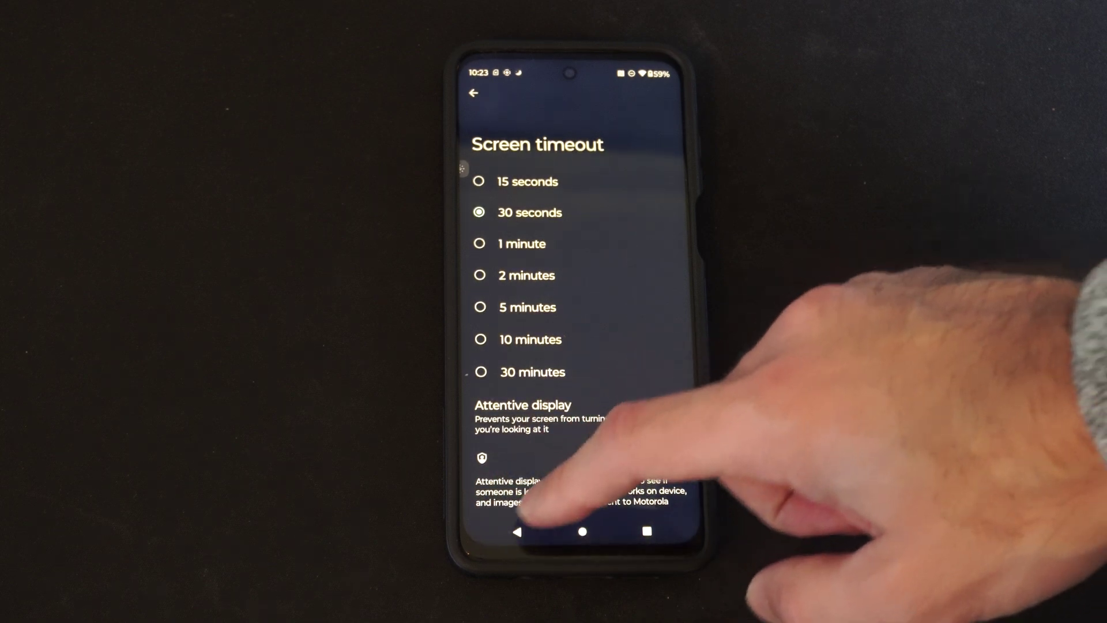
Return to the Display page, with Screen timeout still at 30 seconds.
{"action": "left_click", "coordinate": [517, 531]}
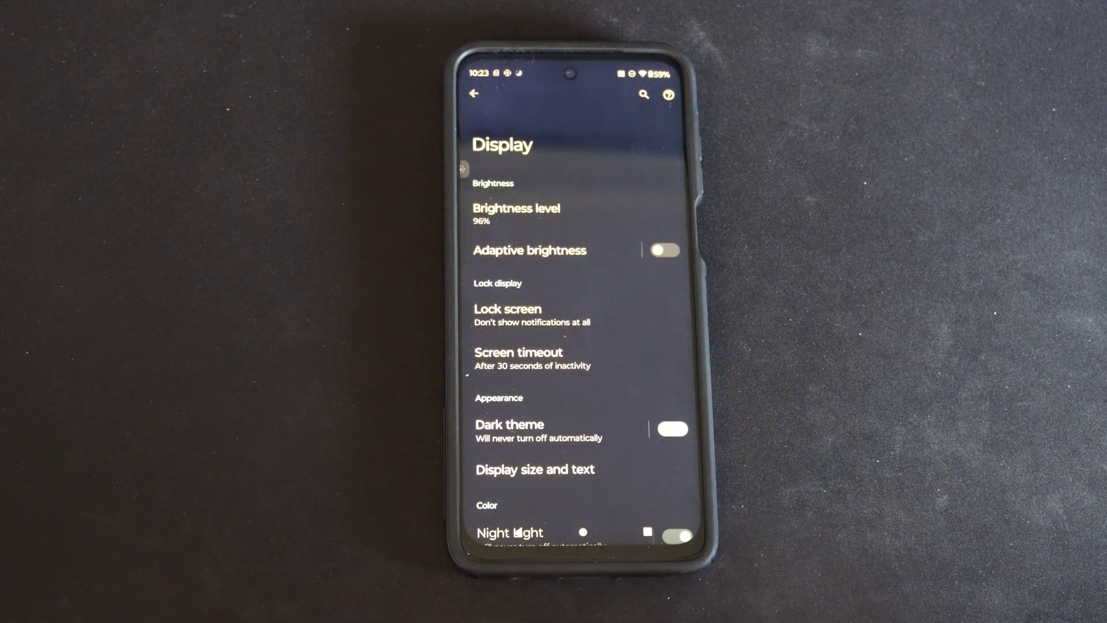
{"action": "scroll", "coordinate": [666, 327], "scroll_direction": "down", "scroll_amount": 1}
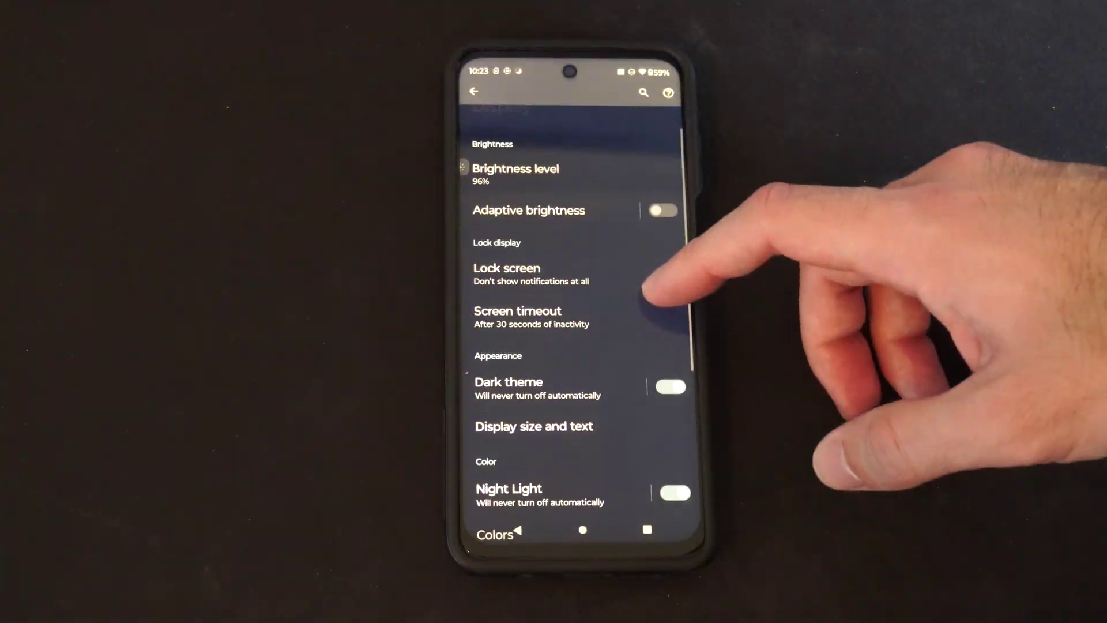